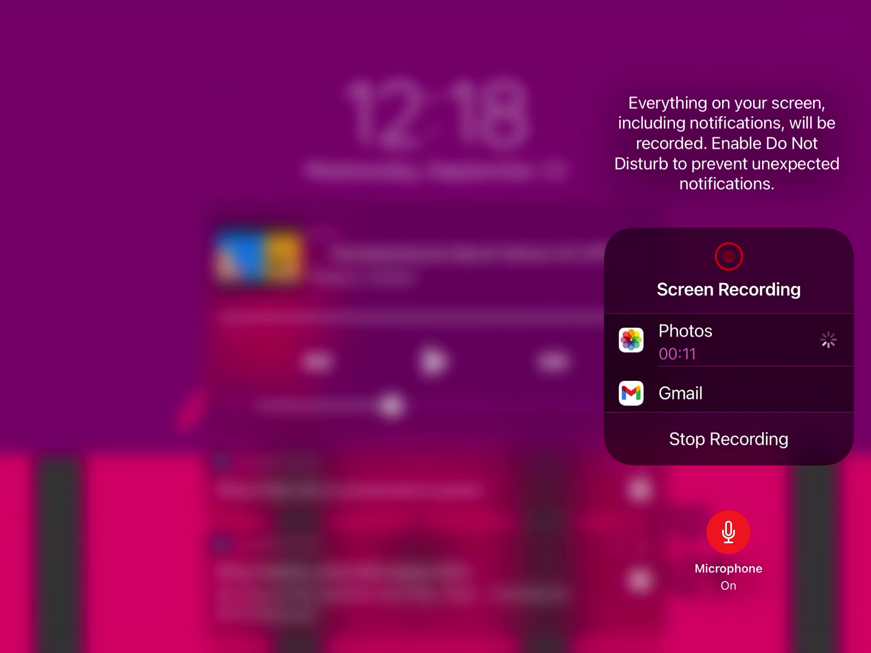
Close the expanded Screen Recording panel to reveal the lock screen.
{"action": "left_click", "coordinate": [273, 102]}
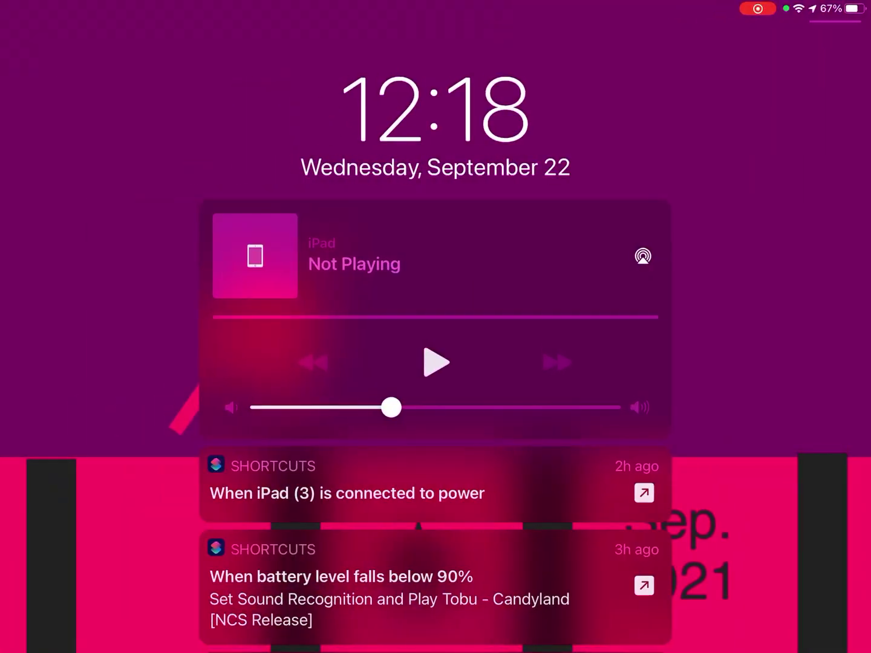
{"action": "left_click_drag", "start_coordinate": [817, 3], "coordinate": [817, 273]}
{"action": "scroll", "coordinate": [720, 340], "scroll_direction": "down", "scroll_amount": 3}
Check the screen recording options, close them, then bring them up again.
{"action": "left_click", "coordinate": [741, 524]}
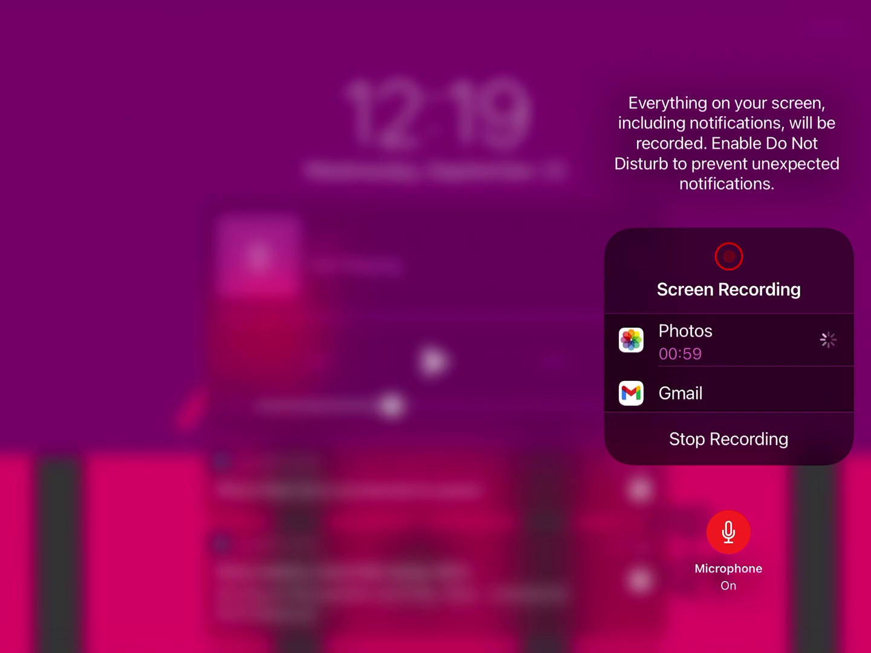
{"action": "left_click", "coordinate": [272, 340]}
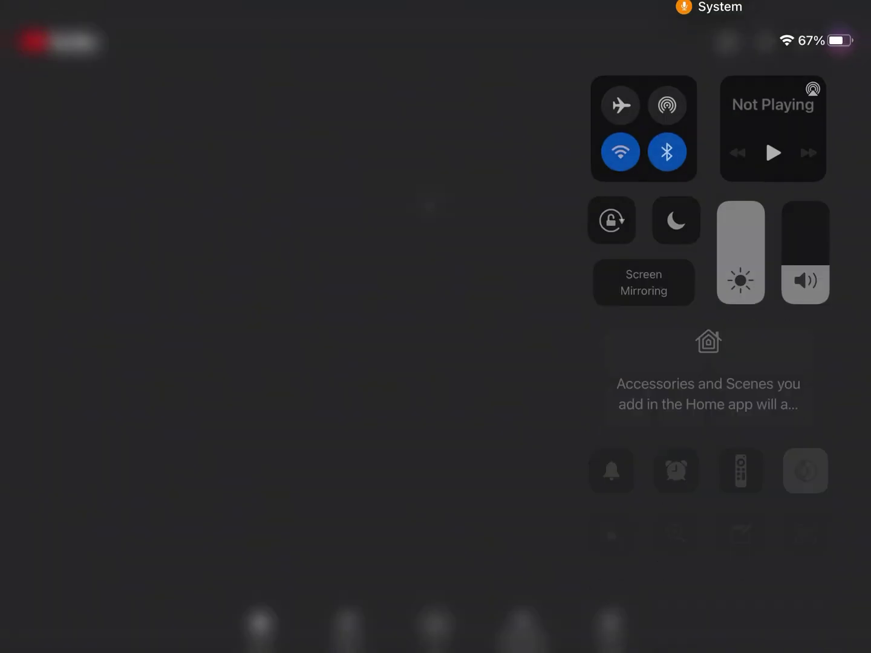
{"action": "scroll", "coordinate": [721, 341], "scroll_direction": "down", "scroll_amount": 3}
{"action": "left_click", "coordinate": [740, 521]}
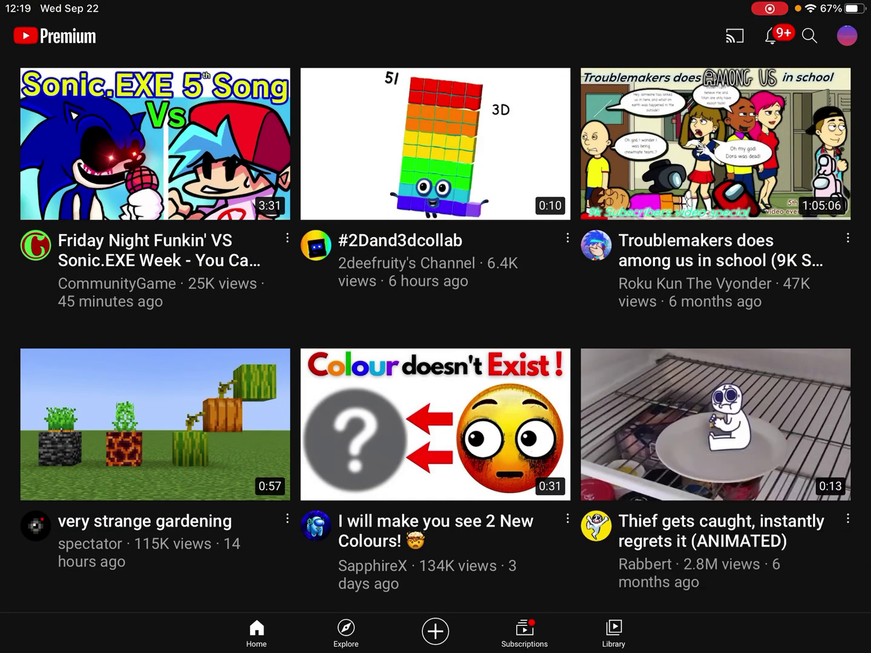
Play and minimize the Band Eighths video from Library, then open Band Halves 52 from History.
{"action": "left_click", "coordinate": [614, 633]}
{"action": "left_click", "coordinate": [136, 133]}
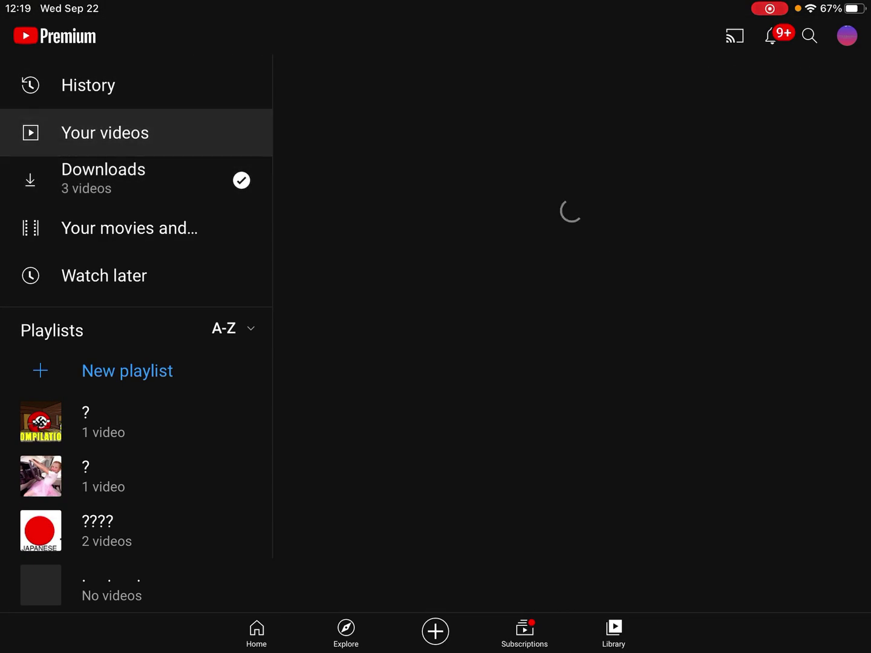
{"action": "left_click", "coordinate": [401, 170]}
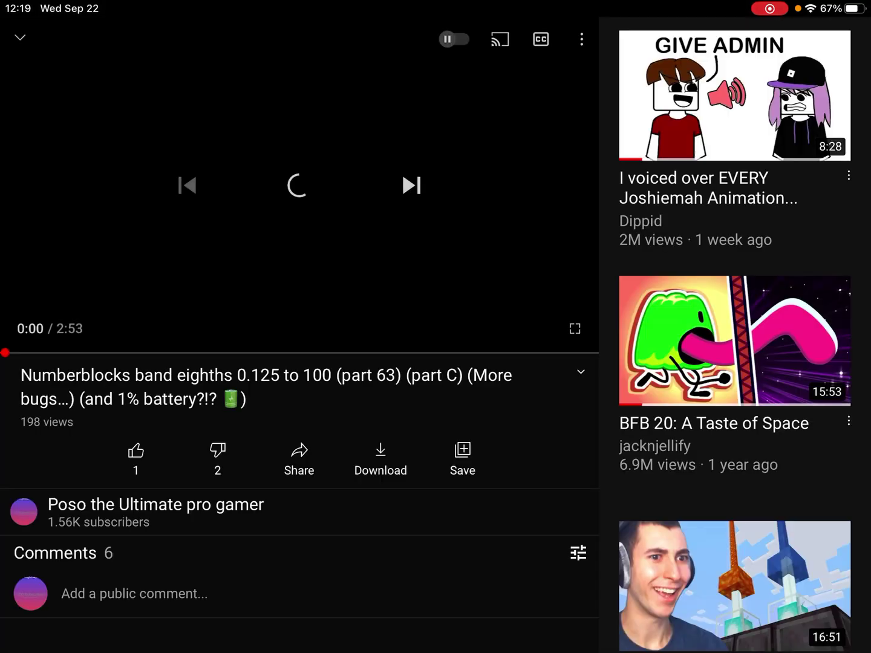
{"action": "left_click_drag", "start_coordinate": [300, 170], "coordinate": [408, 510]}
{"action": "left_click", "coordinate": [136, 86]}
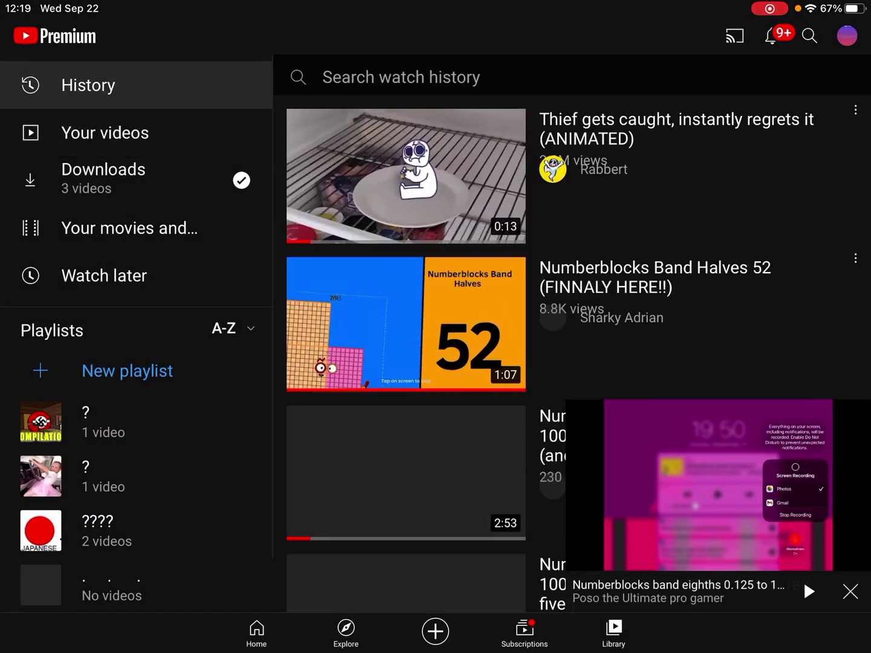
{"action": "scroll", "coordinate": [571, 339], "scroll_direction": "down", "scroll_amount": 3}
{"action": "left_click", "coordinate": [405, 133]}
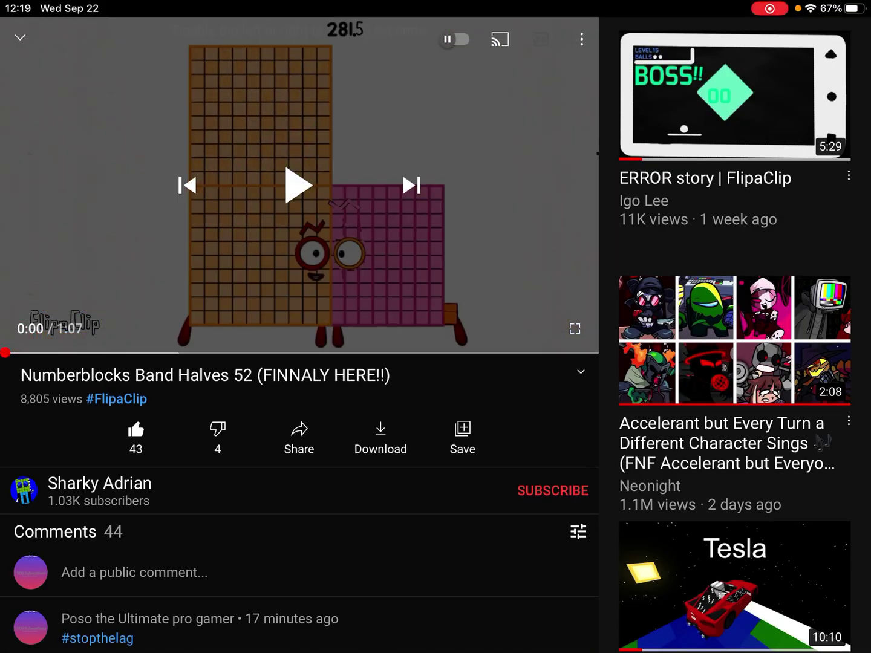
Bring up Control Center's screen recording options, then close the panel and Control Center.
{"action": "left_click_drag", "start_coordinate": [816, 3], "coordinate": [816, 272]}
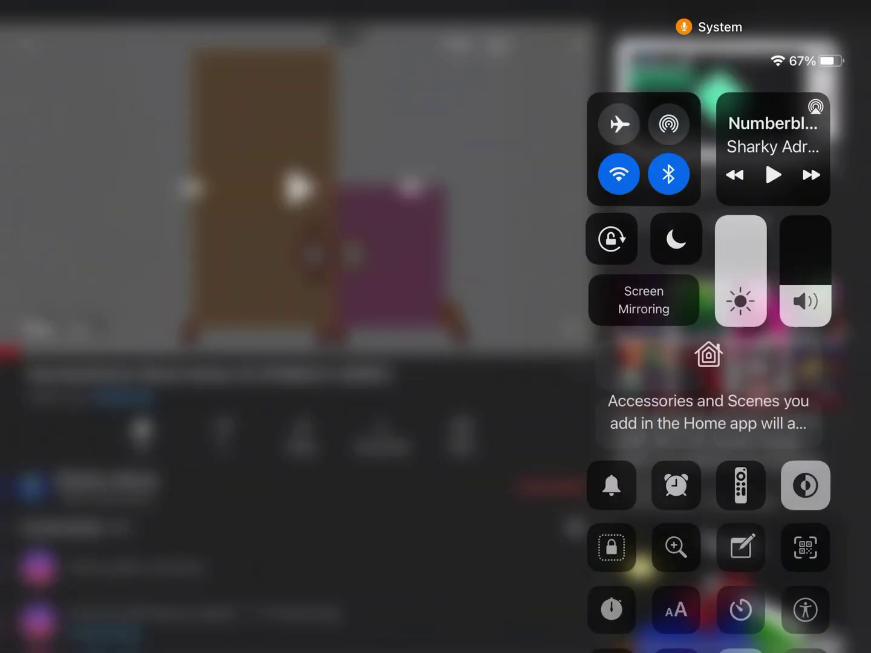
{"action": "scroll", "coordinate": [707, 341], "scroll_direction": "down", "scroll_amount": 3}
{"action": "left_click", "coordinate": [675, 573]}
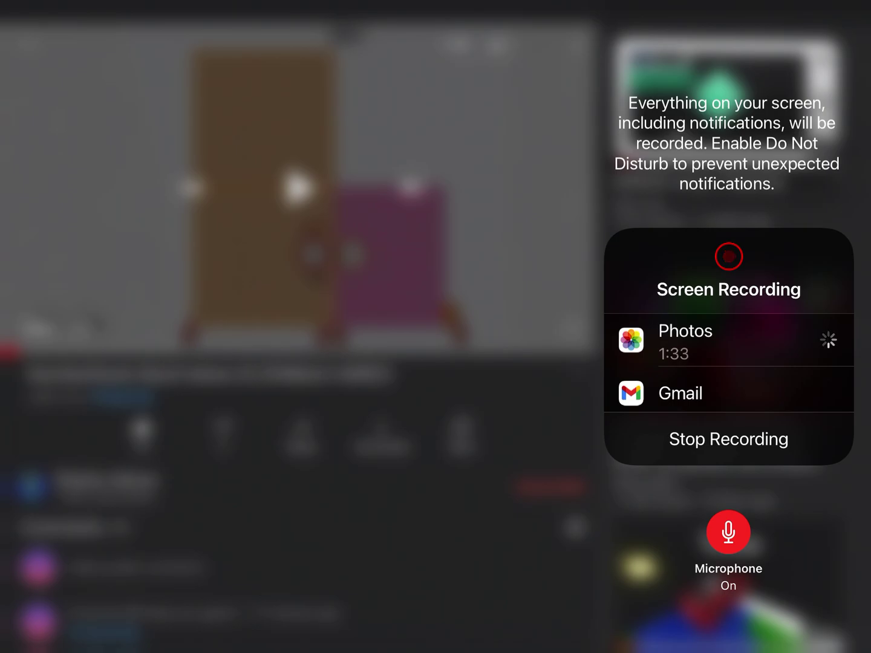
{"action": "left_click", "coordinate": [272, 203]}
{"action": "left_click", "coordinate": [272, 205]}
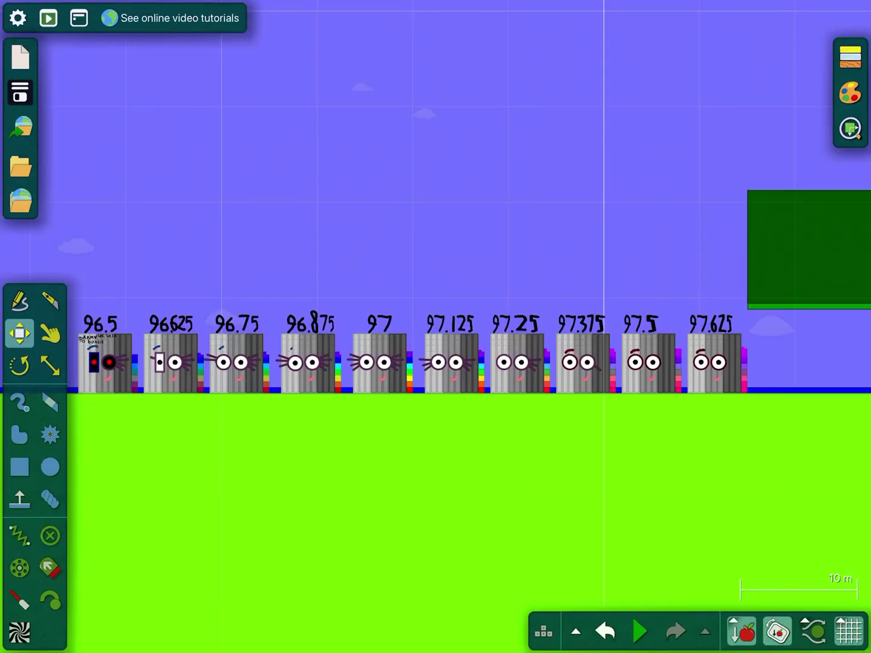
Dismiss Notification Center, then tilt the 96.5 block slightly with the Rotate tool.
{"action": "left_click_drag", "start_coordinate": [435, 2], "coordinate": [435, 408]}
{"action": "left_click_drag", "start_coordinate": [435, 650], "coordinate": [435, 204]}
{"action": "left_click_drag", "start_coordinate": [435, 2], "coordinate": [435, 476]}
{"action": "left_click", "coordinate": [436, 360]}
{"action": "left_click_drag", "start_coordinate": [435, 650], "coordinate": [436, 204]}
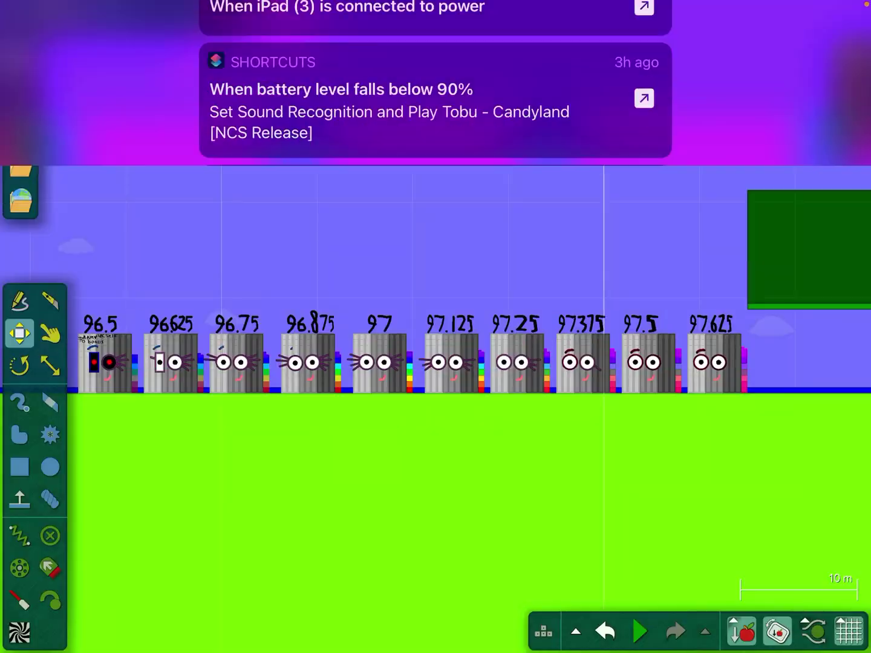
{"action": "left_click", "coordinate": [19, 366]}
{"action": "scroll", "coordinate": [136, 361], "scroll_direction": "up", "scroll_amount": 8}
{"action": "mouse_move", "coordinate": [408, 408]}
{"action": "left_mouse_down"}
{"action": "mouse_move", "coordinate": [381, 463]}
{"action": "mouse_move", "coordinate": [436, 449]}
{"action": "mouse_move", "coordinate": [408, 421]}
{"action": "mouse_move", "coordinate": [435, 449]}
{"action": "mouse_move", "coordinate": [408, 421]}
{"action": "mouse_move", "coordinate": [421, 435]}
{"action": "left_mouse_up"}
Set the 96.5 block upright, tilt 96.625, and nudge 96.75 up and right.
{"action": "left_click_drag", "start_coordinate": [306, 458], "coordinate": [286, 470]}
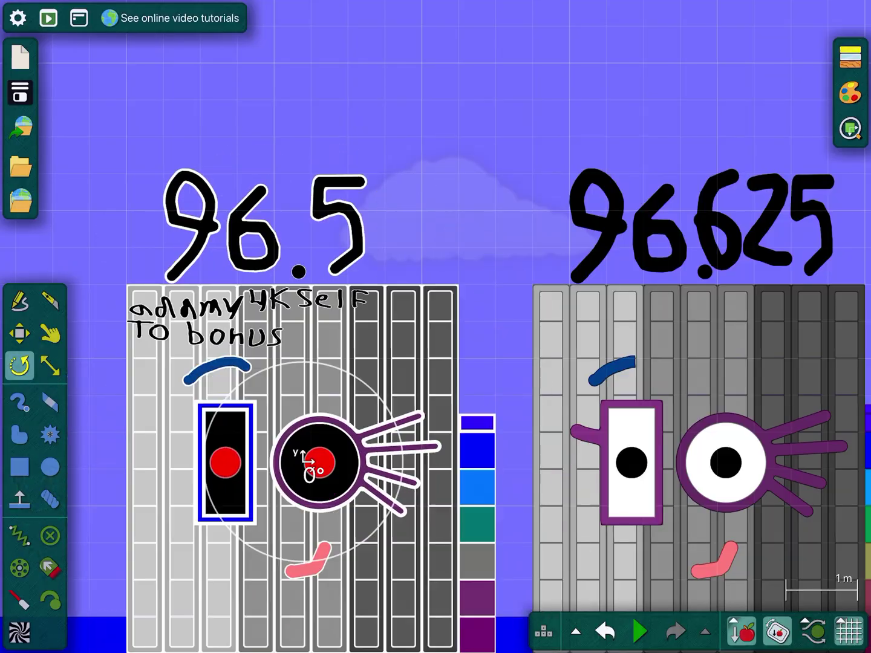
{"action": "scroll", "coordinate": [435, 340], "scroll_direction": "right", "scroll_amount": 8}
{"action": "mouse_move", "coordinate": [408, 409]}
{"action": "left_mouse_down"}
{"action": "mouse_move", "coordinate": [361, 347]}
{"action": "mouse_move", "coordinate": [374, 377]}
{"action": "mouse_move", "coordinate": [367, 360]}
{"action": "mouse_move", "coordinate": [381, 347]}
{"action": "mouse_move", "coordinate": [357, 371]}
{"action": "mouse_move", "coordinate": [380, 350]}
{"action": "mouse_move", "coordinate": [360, 374]}
{"action": "mouse_move", "coordinate": [378, 356]}
{"action": "mouse_move", "coordinate": [371, 374]}
{"action": "left_mouse_up"}
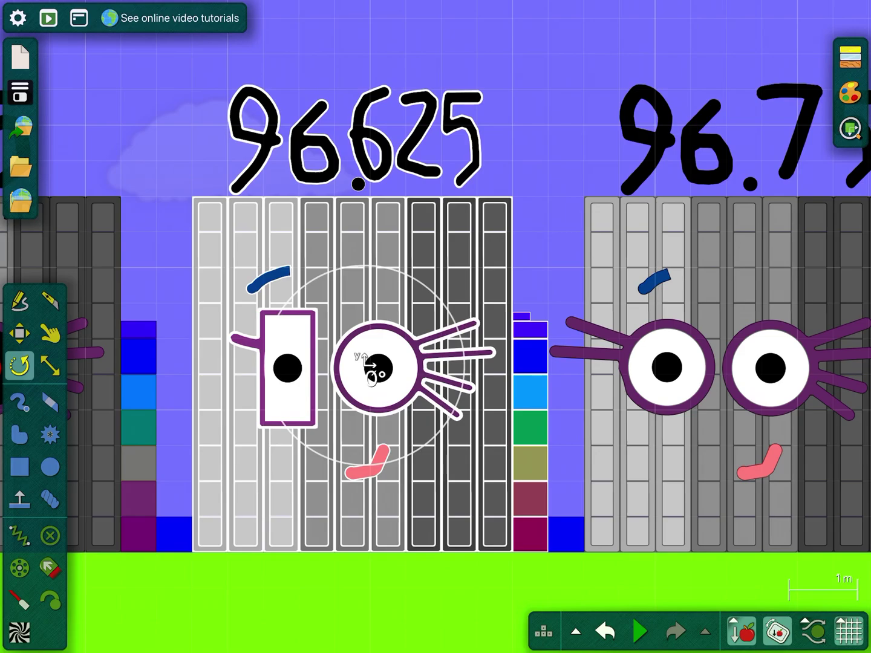
{"action": "left_click_drag", "start_coordinate": [612, 340], "coordinate": [272, 306]}
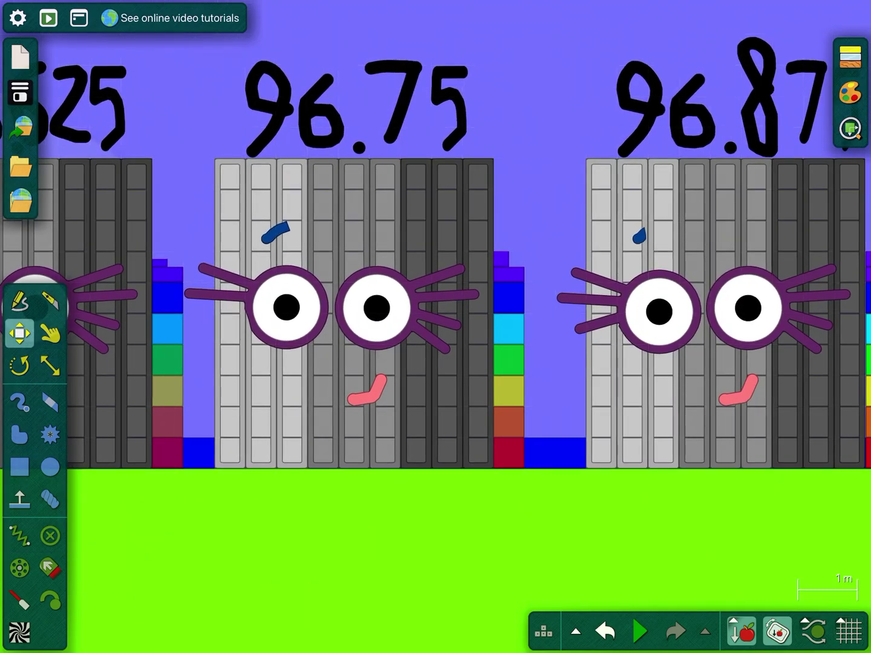
{"action": "mouse_move", "coordinate": [354, 313]}
{"action": "left_mouse_down"}
{"action": "mouse_move", "coordinate": [320, 333]}
{"action": "mouse_move", "coordinate": [402, 334]}
{"action": "mouse_move", "coordinate": [374, 320]}
{"action": "left_mouse_up"}
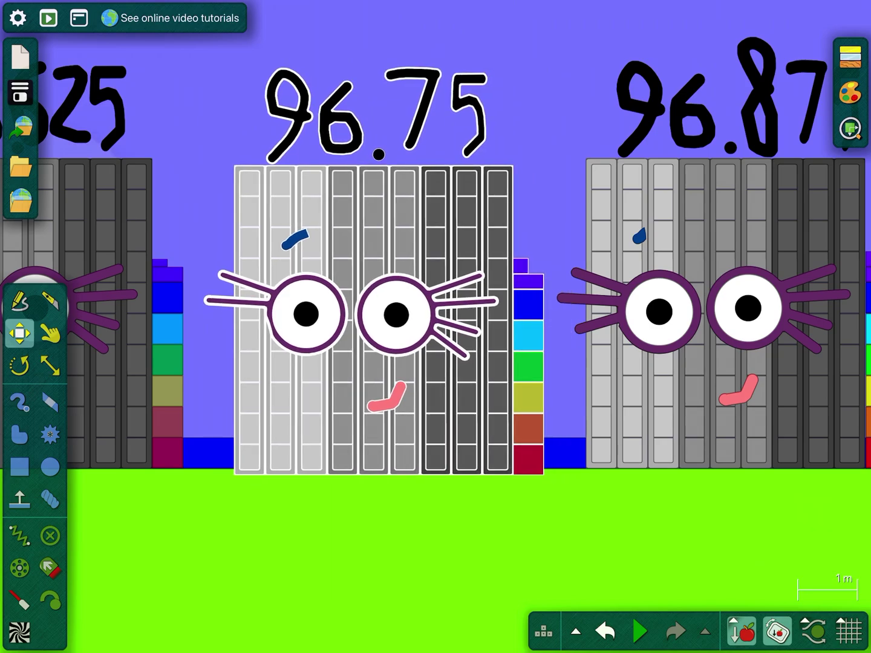
Pan along the row, nudging the 96.875 and 97 blocks slightly.
{"action": "left_click_drag", "start_coordinate": [612, 340], "coordinate": [272, 353]}
{"action": "mouse_move", "coordinate": [398, 327]}
{"action": "left_mouse_down"}
{"action": "mouse_move", "coordinate": [381, 328]}
{"action": "mouse_move", "coordinate": [393, 347]}
{"action": "left_mouse_up"}
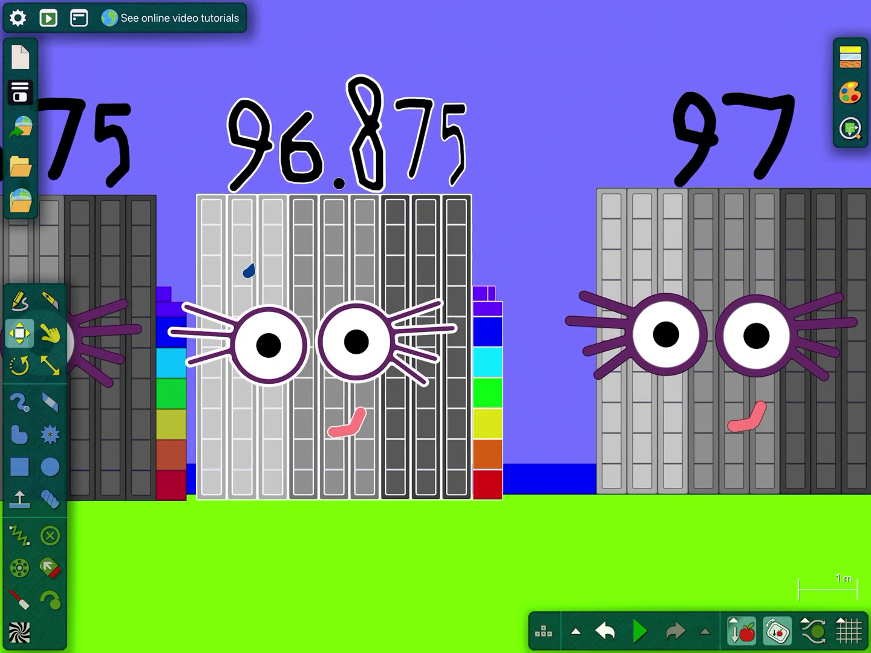
{"action": "left_click_drag", "start_coordinate": [333, 340], "coordinate": [391, 333]}
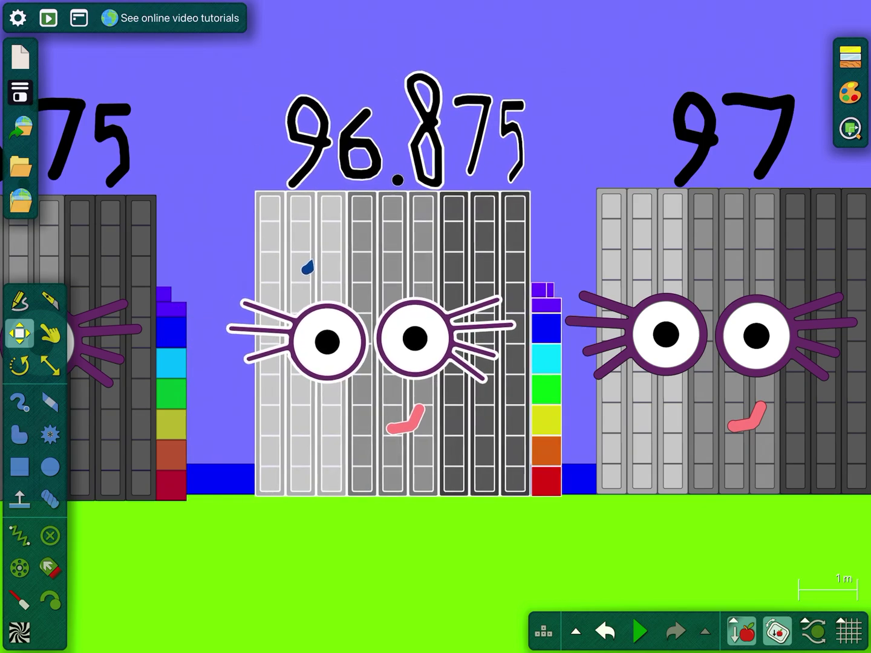
{"action": "left_click_drag", "start_coordinate": [613, 340], "coordinate": [272, 340]}
{"action": "mouse_move", "coordinate": [395, 374]}
{"action": "left_mouse_down"}
{"action": "mouse_move", "coordinate": [386, 373]}
{"action": "mouse_move", "coordinate": [383, 344]}
{"action": "mouse_move", "coordinate": [389, 348]}
{"action": "left_mouse_up"}
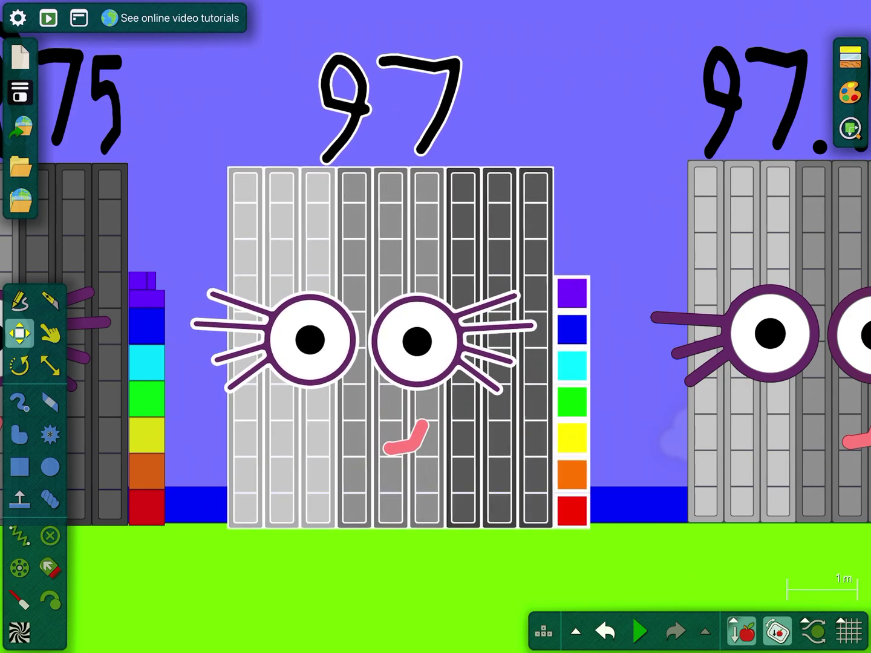
Push the 97.125 block downward, then pan over toward the 97.25 block.
{"action": "left_click_drag", "start_coordinate": [611, 408], "coordinate": [272, 436]}
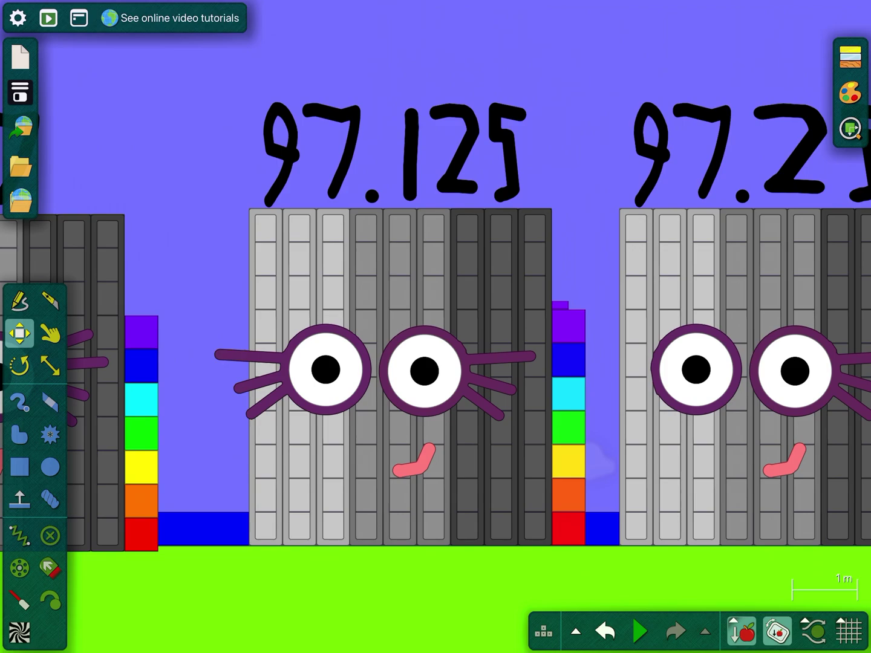
{"action": "mouse_move", "coordinate": [398, 382]}
{"action": "left_mouse_down"}
{"action": "mouse_move", "coordinate": [398, 452]}
{"action": "mouse_move", "coordinate": [404, 428]}
{"action": "left_mouse_up"}
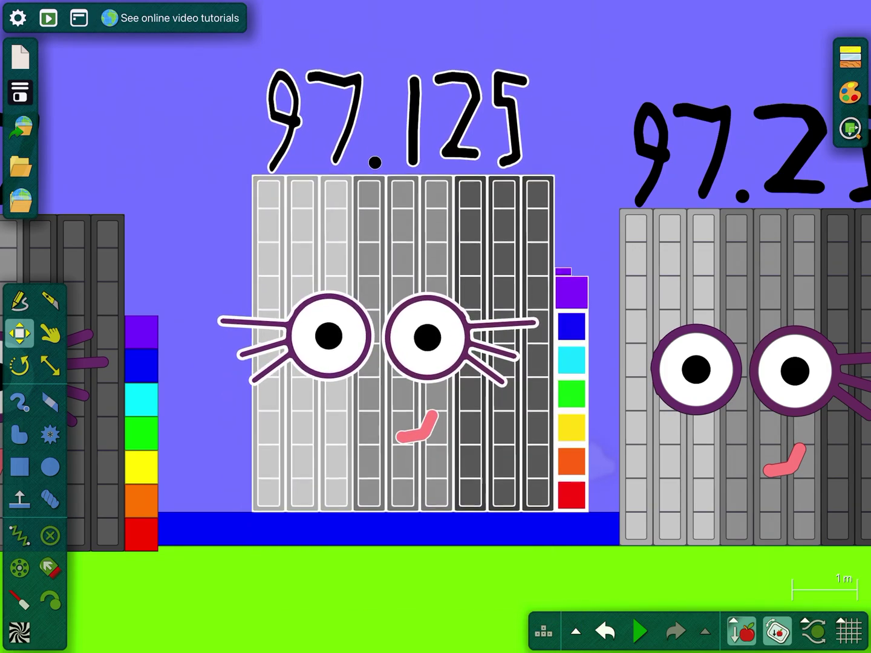
{"action": "left_click_drag", "start_coordinate": [612, 578], "coordinate": [306, 476]}
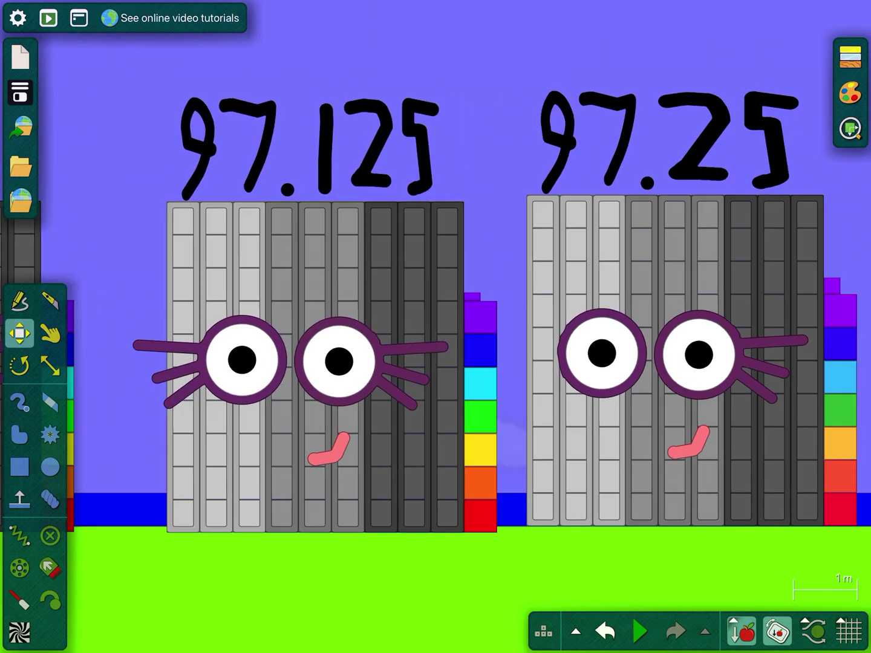
{"action": "scroll", "coordinate": [436, 327], "scroll_direction": "down", "scroll_amount": 3}
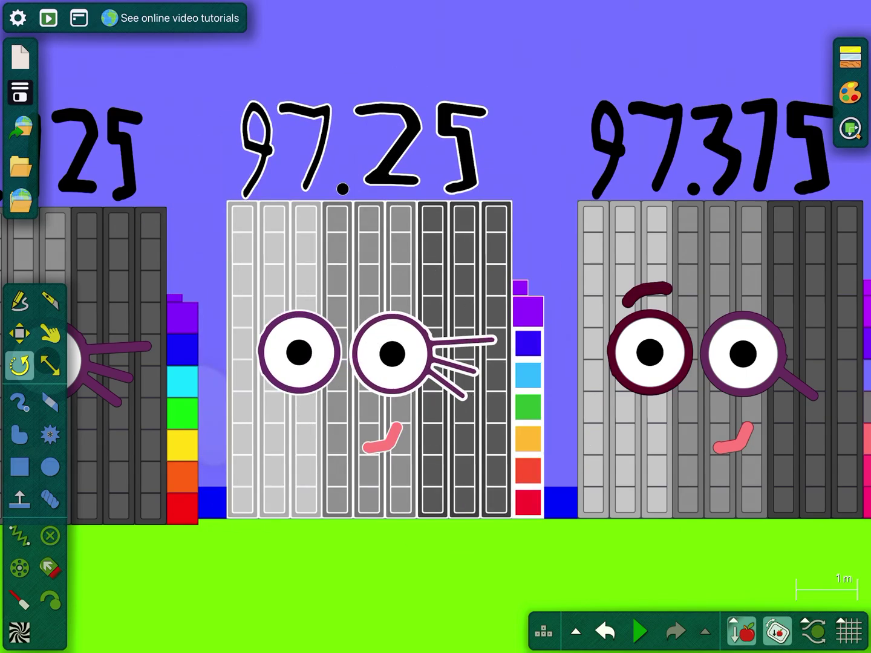
Nudge the 97.375, 97.5 and 97.625 blocks, bringing 97.625 toward the centre.
{"action": "left_click_drag", "start_coordinate": [680, 408], "coordinate": [368, 408]}
{"action": "mouse_move", "coordinate": [408, 375]}
{"action": "left_mouse_down"}
{"action": "mouse_move", "coordinate": [435, 272]}
{"action": "mouse_move", "coordinate": [408, 340]}
{"action": "mouse_move", "coordinate": [374, 381]}
{"action": "left_mouse_up"}
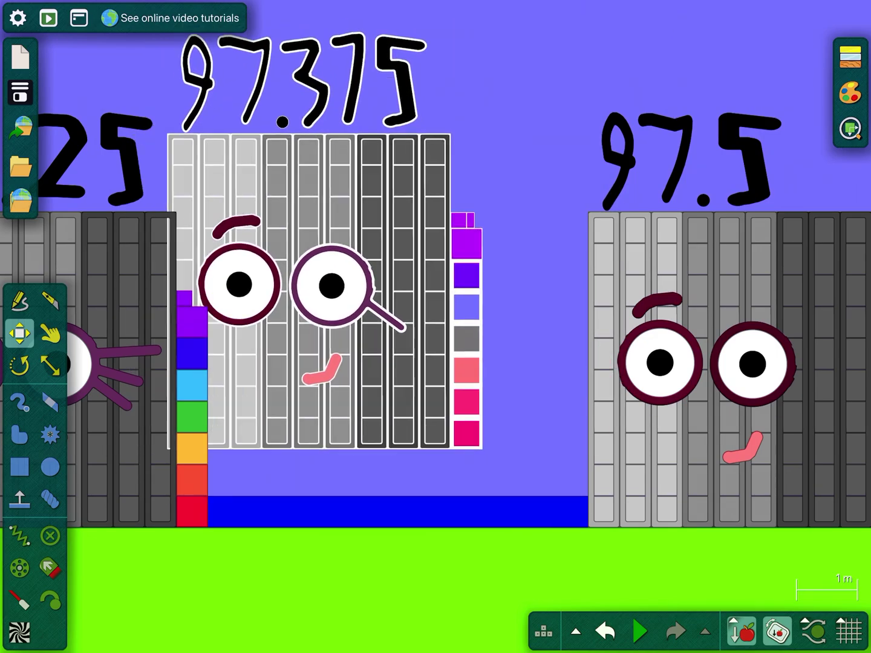
{"action": "left_click_drag", "start_coordinate": [680, 408], "coordinate": [381, 409]}
{"action": "mouse_move", "coordinate": [307, 340]}
{"action": "left_mouse_down"}
{"action": "mouse_move", "coordinate": [279, 421]}
{"action": "mouse_move", "coordinate": [306, 327]}
{"action": "mouse_move", "coordinate": [313, 354]}
{"action": "left_mouse_up"}
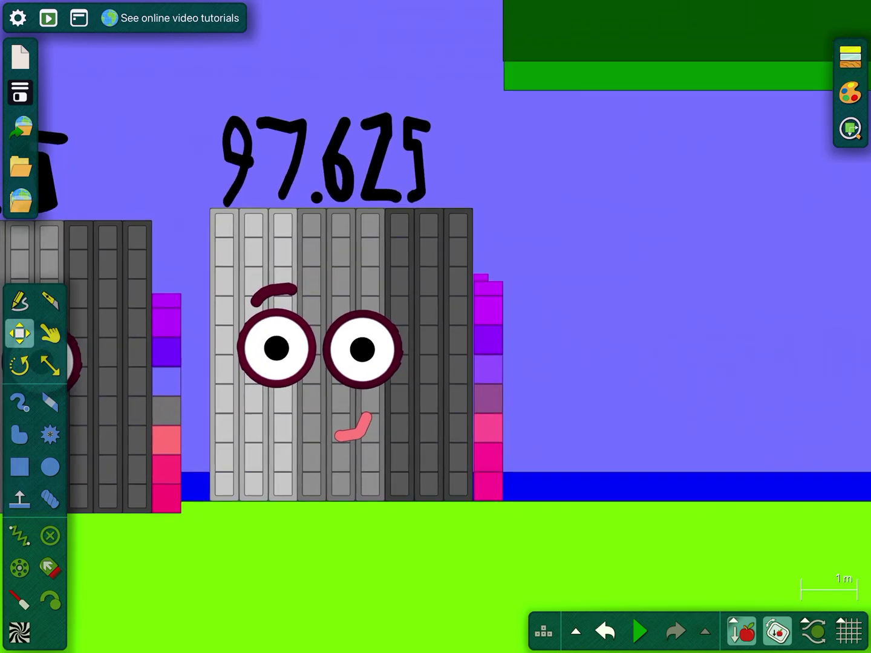
{"action": "mouse_move", "coordinate": [647, 354]}
{"action": "left_mouse_down"}
{"action": "mouse_move", "coordinate": [327, 422]}
{"action": "mouse_move", "coordinate": [339, 300]}
{"action": "mouse_move", "coordinate": [320, 293]}
{"action": "mouse_move", "coordinate": [334, 305]}
{"action": "left_mouse_up"}
{"action": "scroll", "coordinate": [435, 327], "scroll_direction": "down", "scroll_amount": 5}
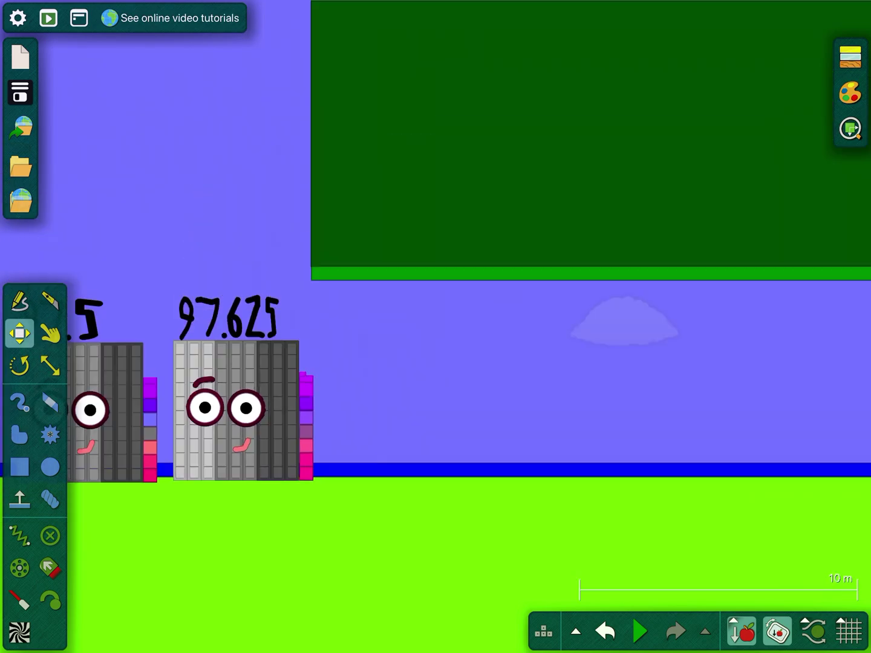
{"action": "scroll", "coordinate": [436, 327], "scroll_direction": "down", "scroll_amount": 2}
Show Control Center's screen recording options panel over the Algodoo scene.
{"action": "left_click_drag", "start_coordinate": [816, 3], "coordinate": [783, 272]}
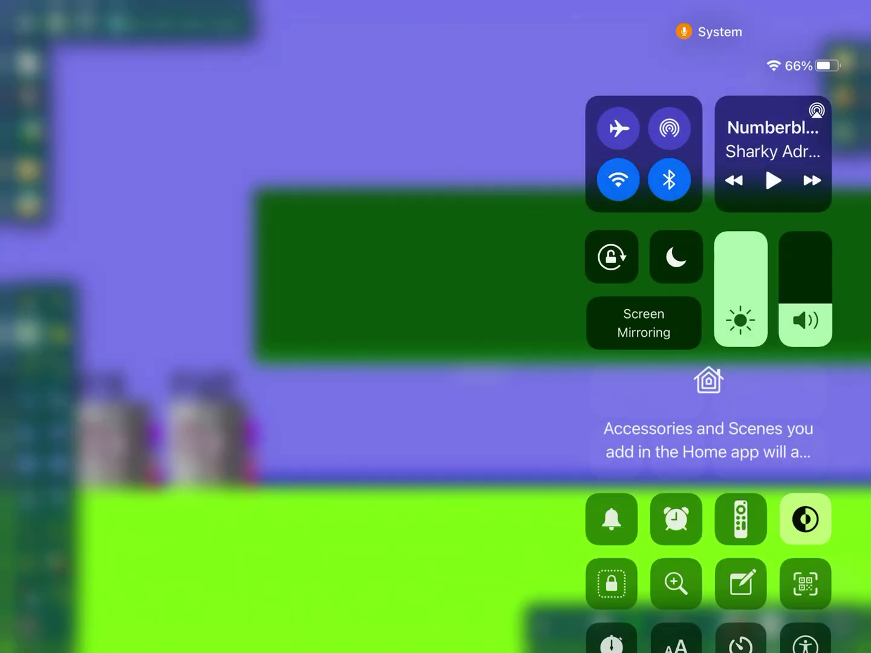
{"action": "scroll", "coordinate": [708, 408], "scroll_direction": "down", "scroll_amount": 3}
{"action": "left_click", "coordinate": [740, 555]}
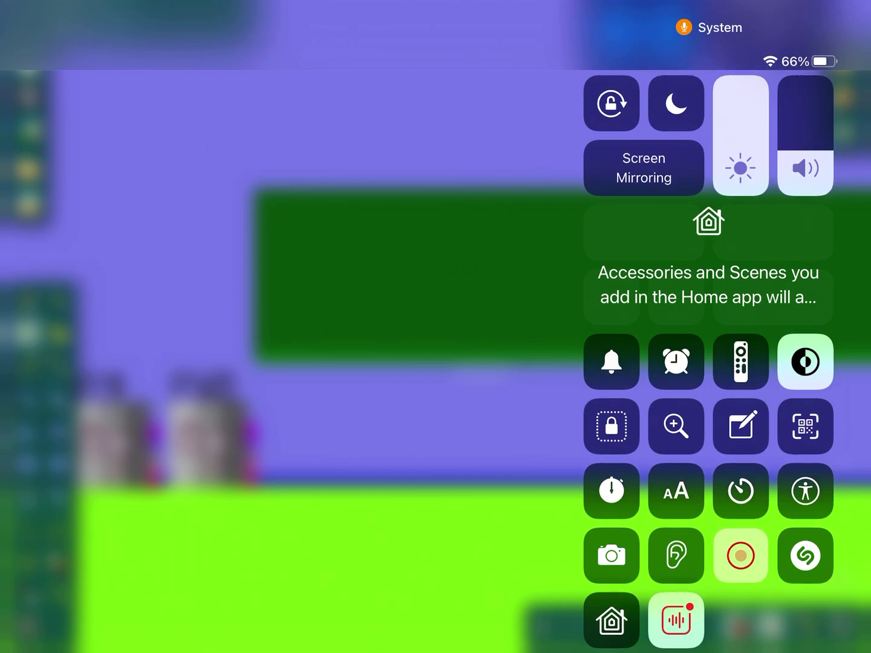
{"action": "left_click", "coordinate": [740, 554]}
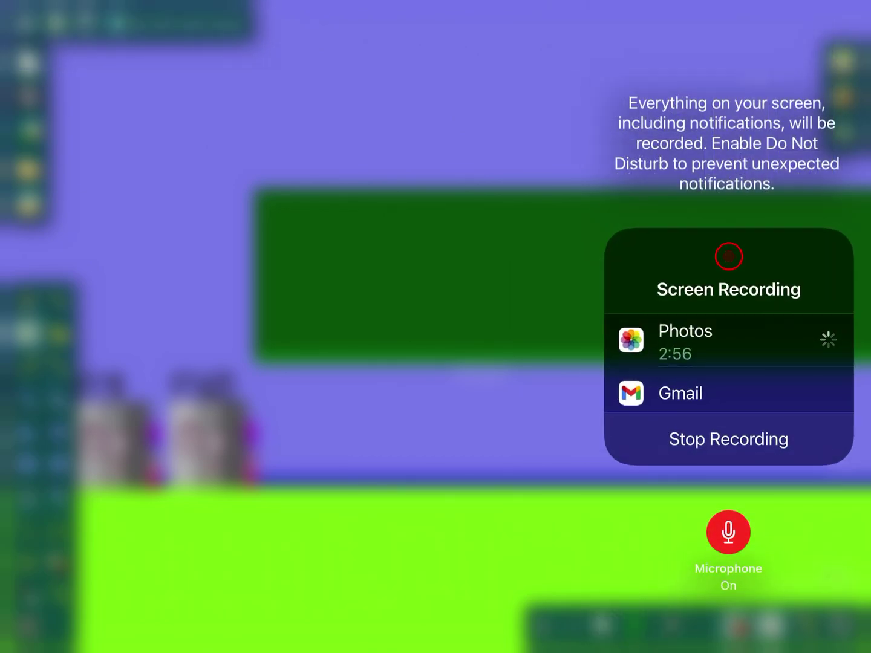